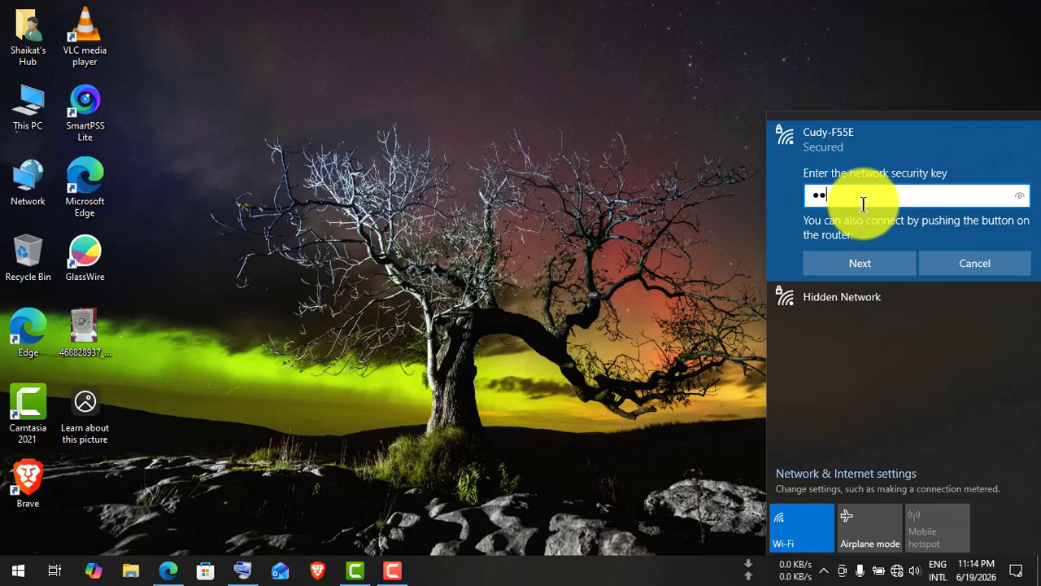
Enter the Wi-Fi security key and connect to the Cudy-F55E network.
type("******")
left_click(901, 261)
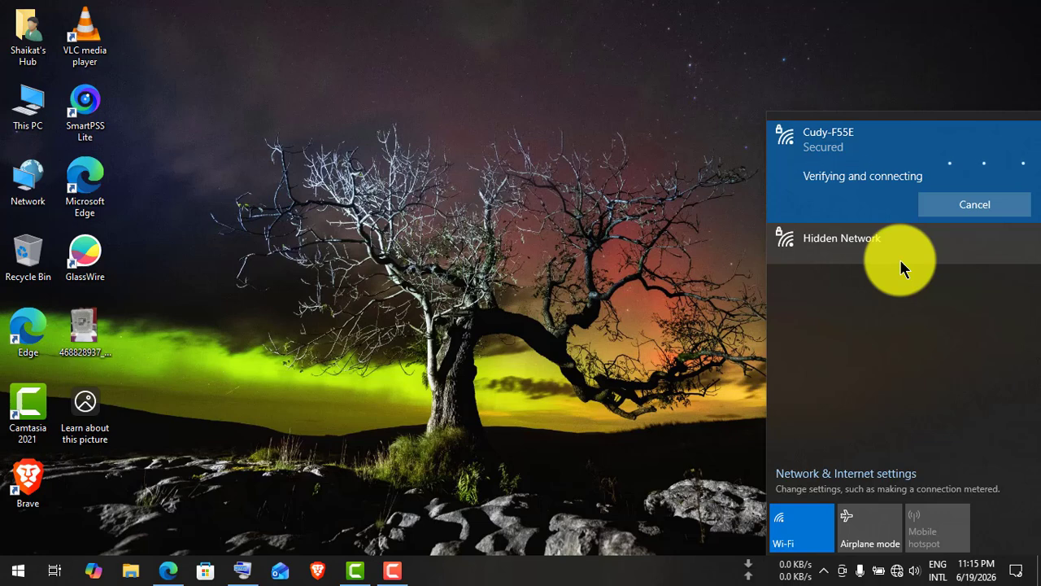
left_click(588, 281)
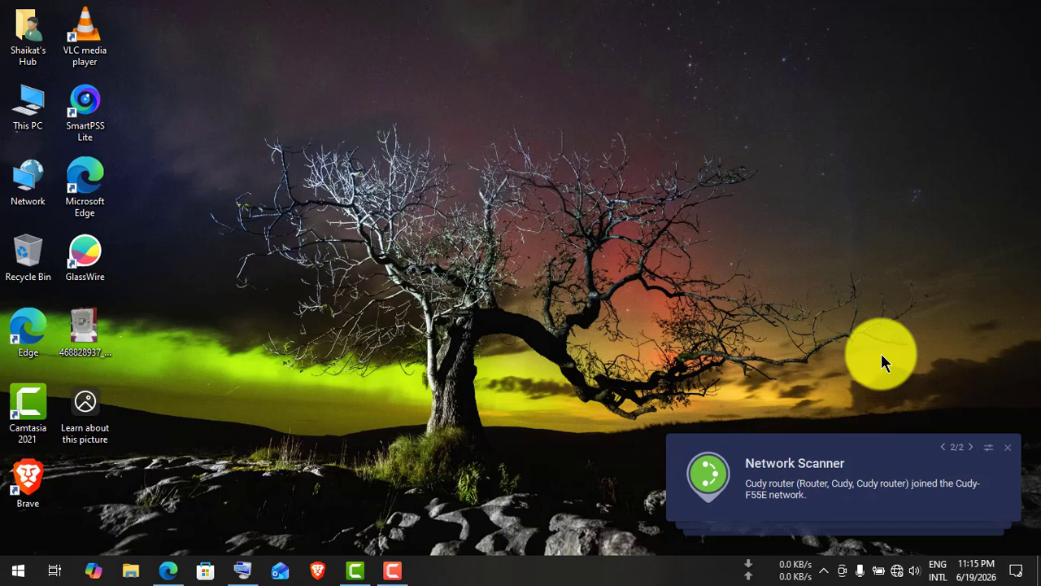
Dismiss the Network Scanner notifications and confirm Cudy-F55E shows connected with no internet.
left_click(1005, 448)
left_click(1011, 459)
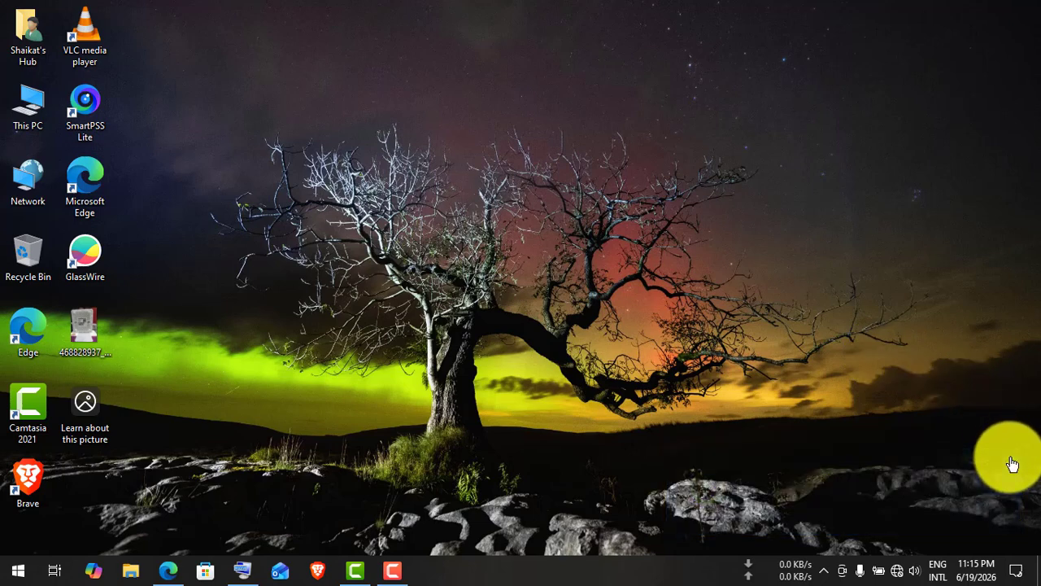
left_click(896, 571)
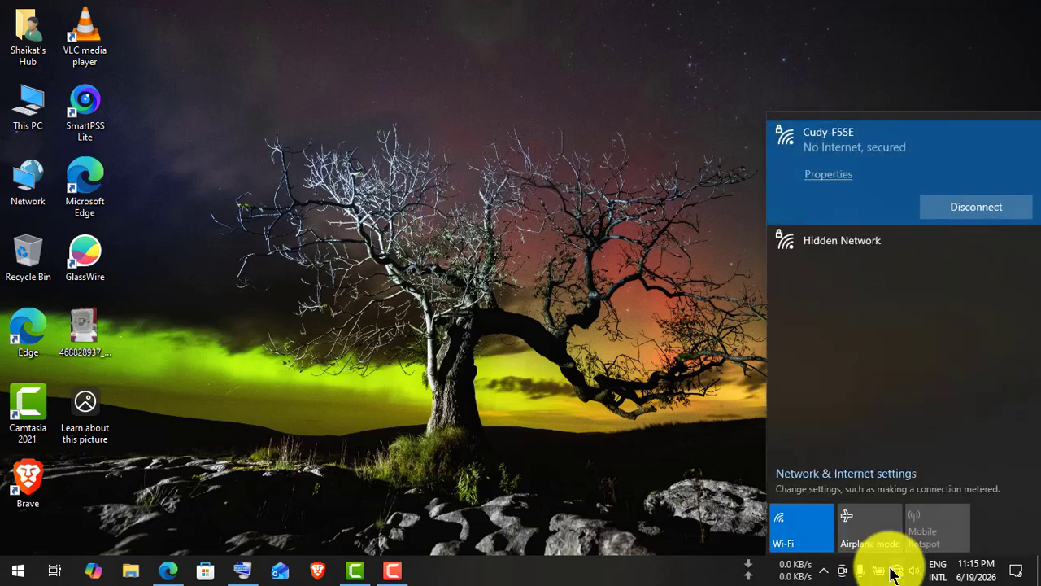
left_click(360, 410)
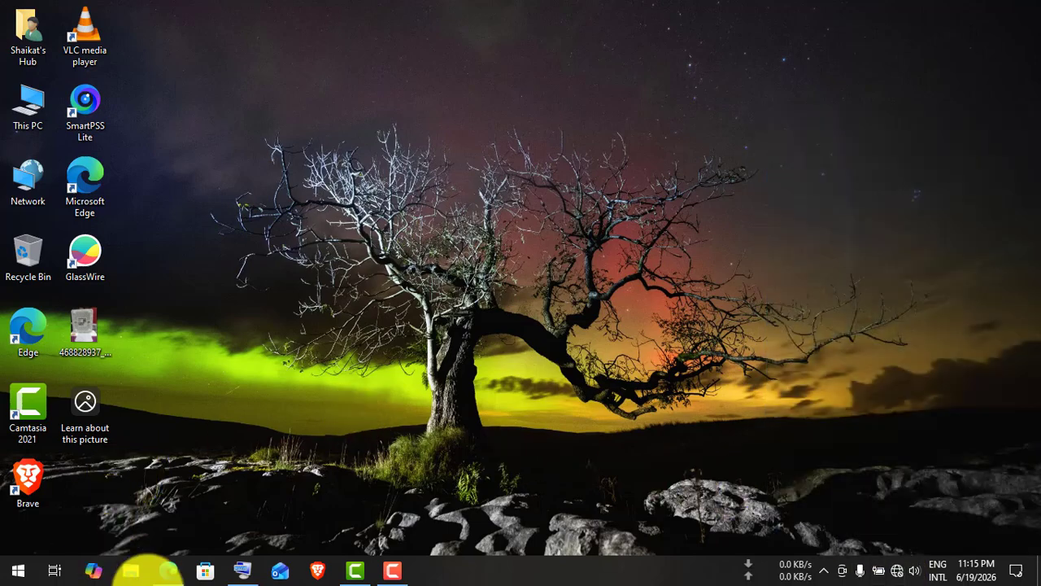
Open Edge and load the router page at 192.168.10.1.
left_click(181, 572)
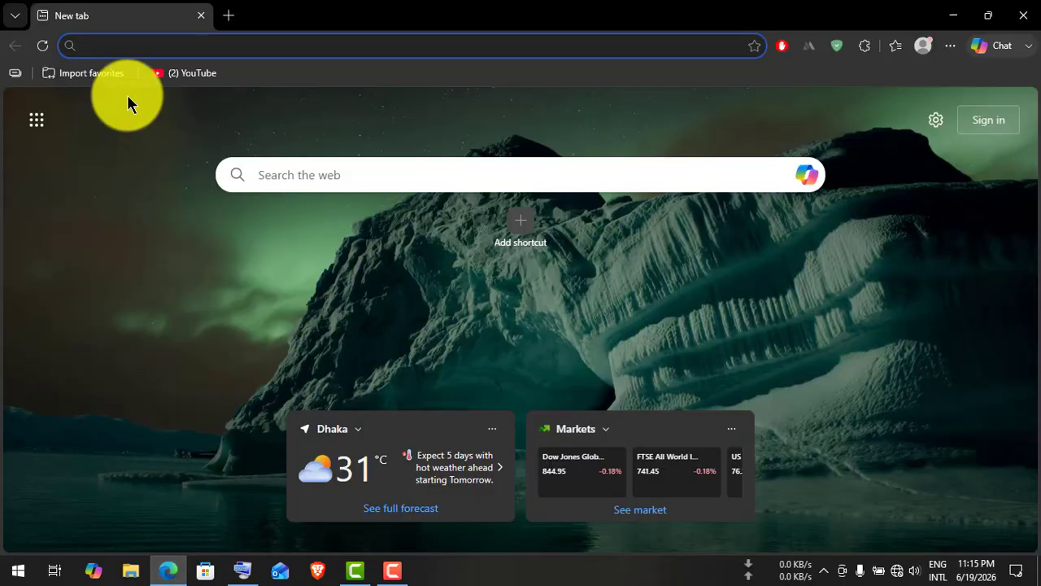
type("192.168.10.1")
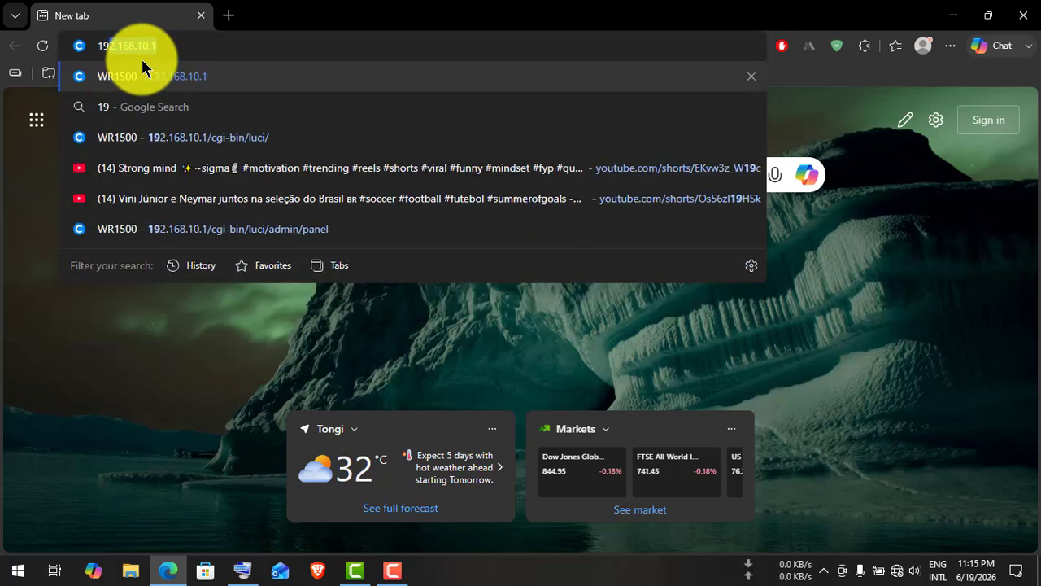
left_click(244, 77)
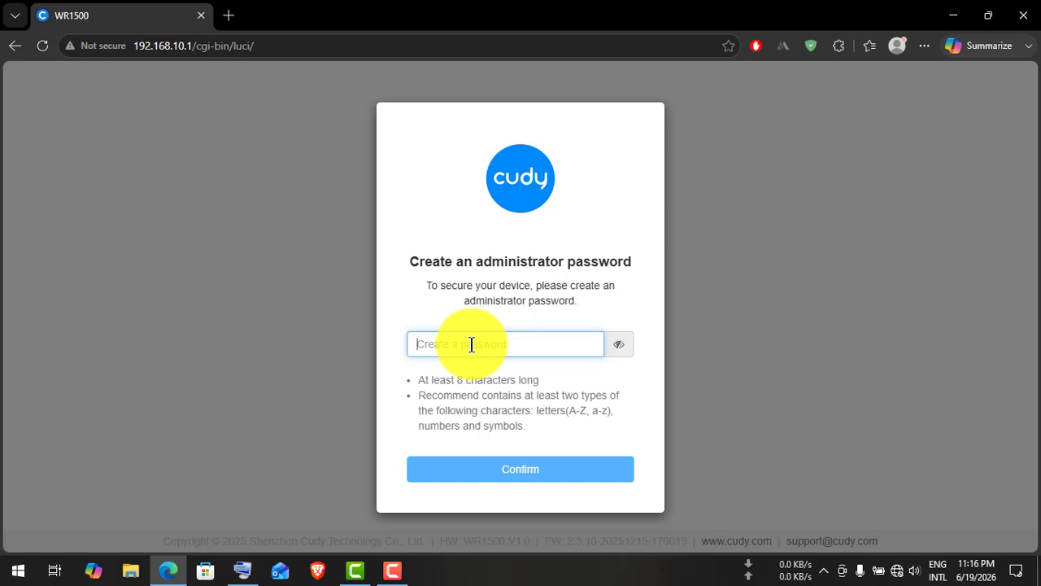
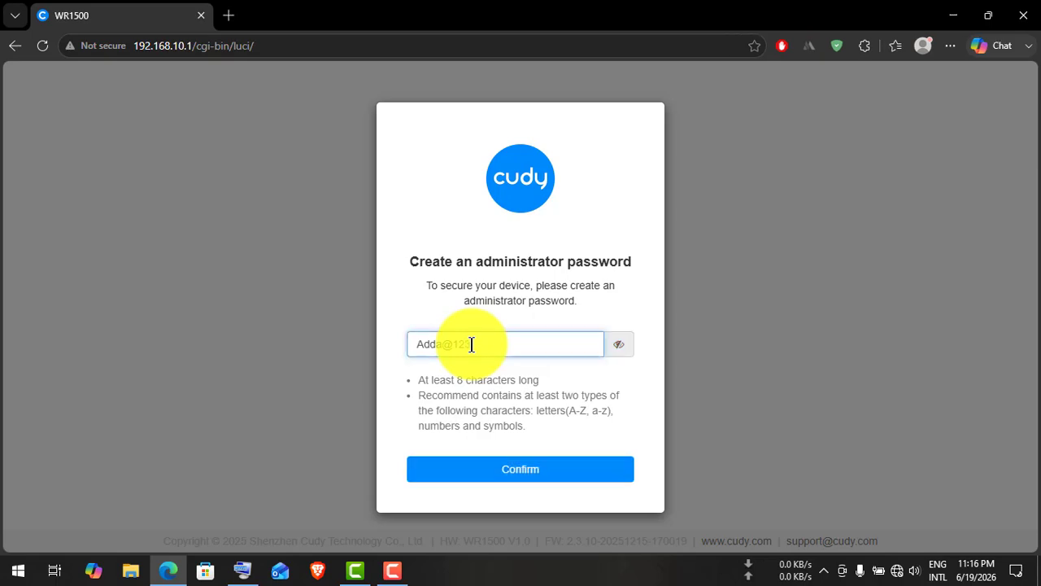
Create the router administrator password and confirm it to enter the setup wizard.
left_click(514, 479)
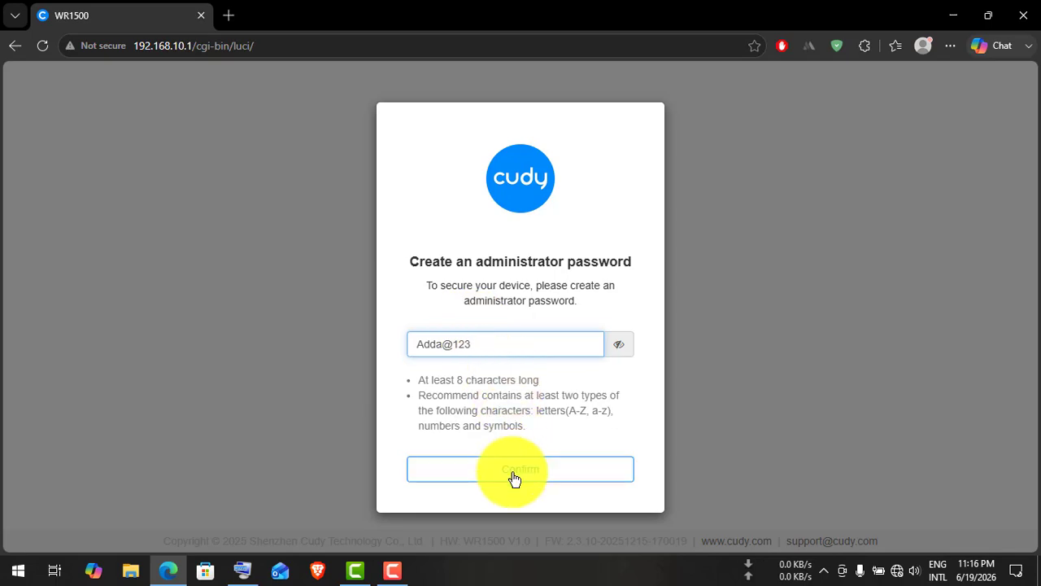
left_click(515, 478)
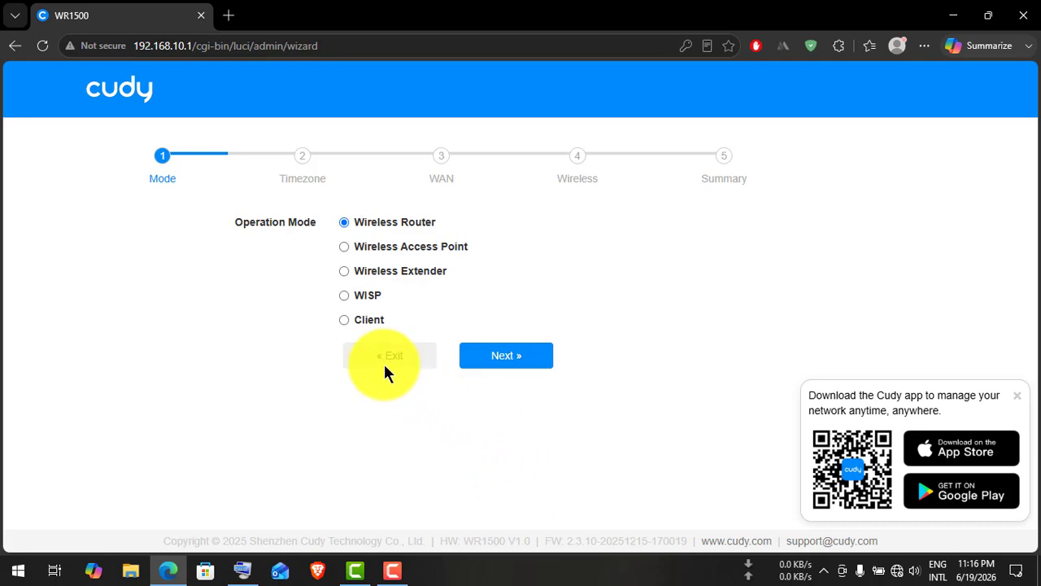
Keep Wireless Router mode and switch firmware Auto Update off.
left_click(525, 368)
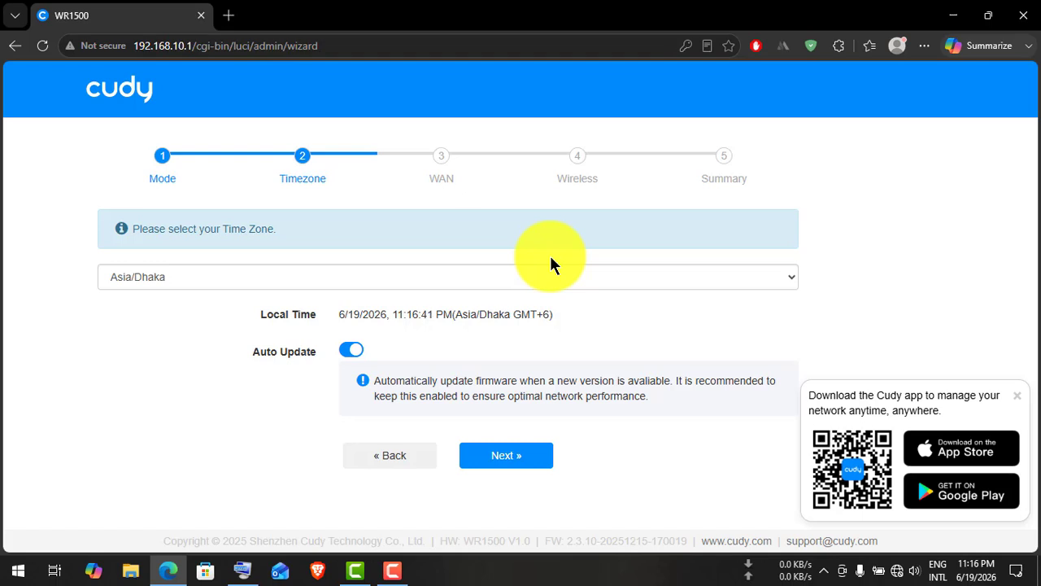
left_click(352, 349)
left_click(351, 350)
left_click(352, 349)
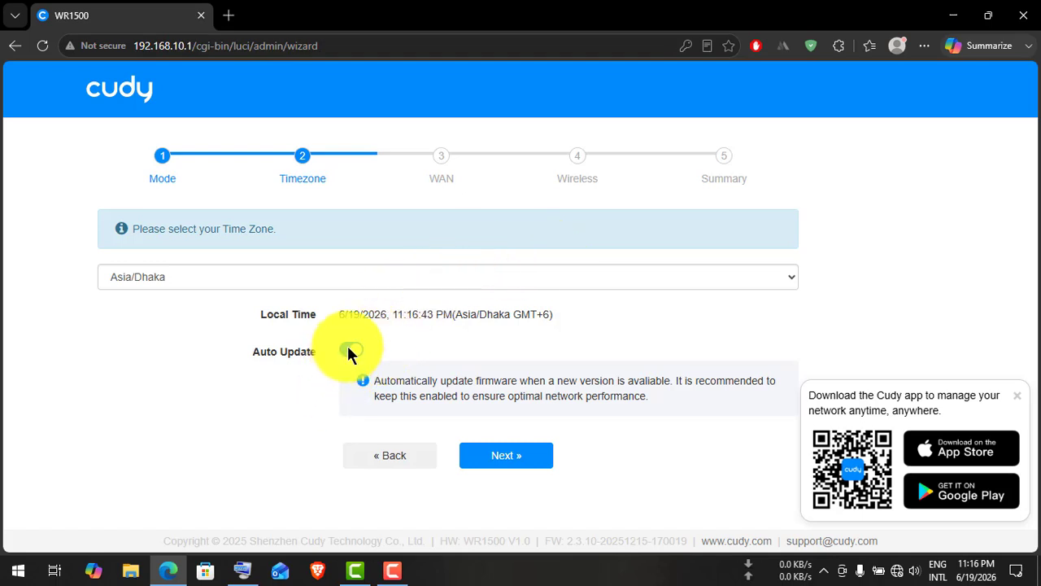
left_click(351, 350)
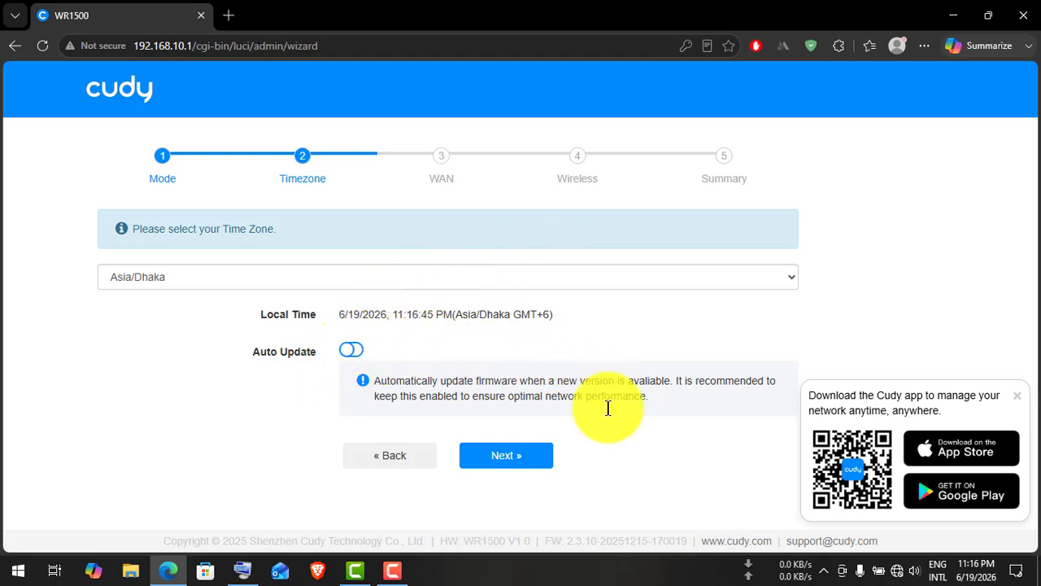
left_click(497, 449)
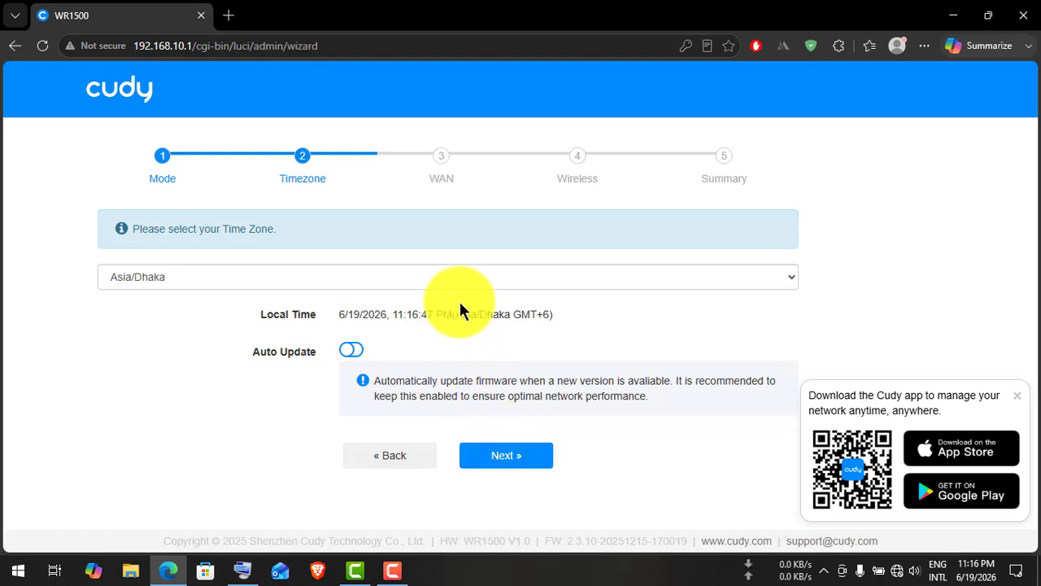
Keep Asia/Dhaka as the time zone and continue to the WAN step.
left_click(480, 277)
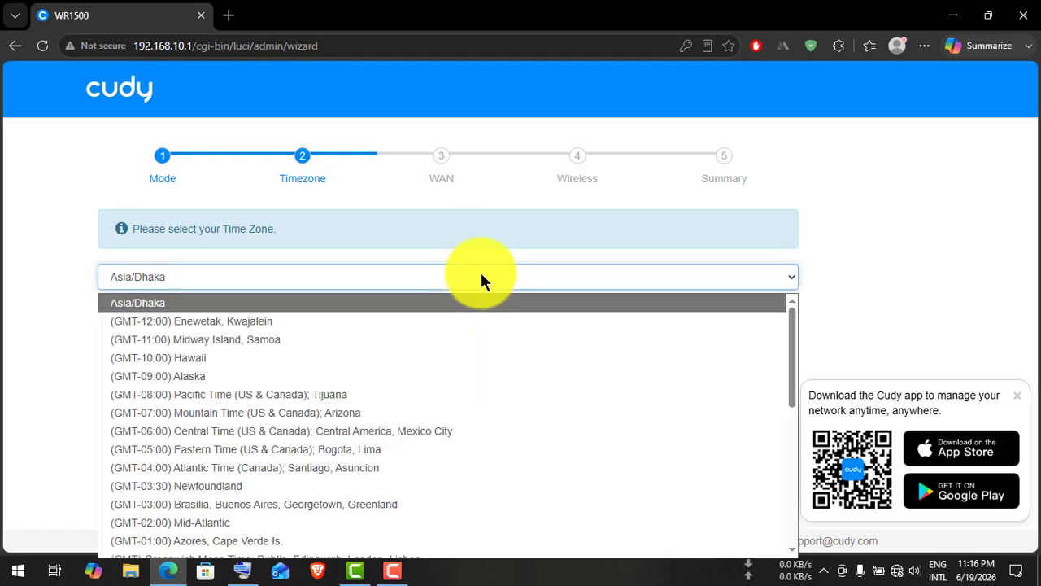
left_click(481, 281)
left_click(516, 467)
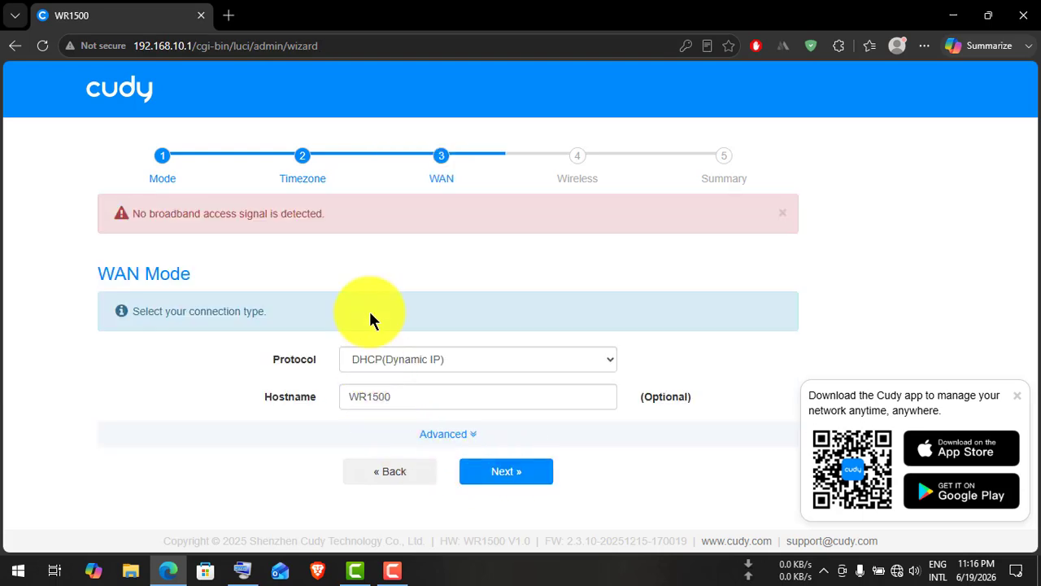
Select PPPoE as the WAN protocol and fill in the account username from autofill.
left_click(540, 368)
left_click(520, 402)
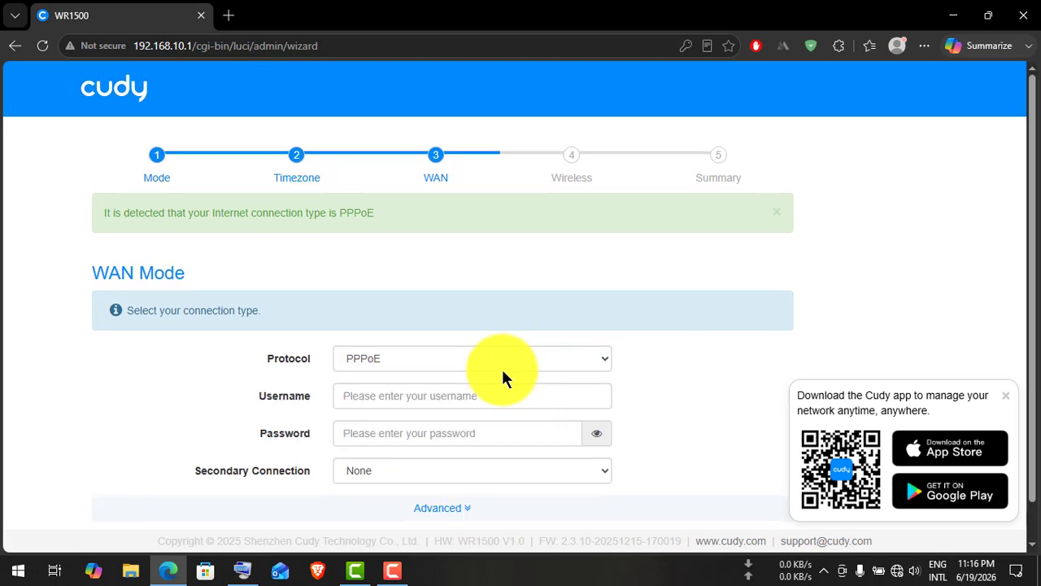
scroll(503, 374, "down", 1)
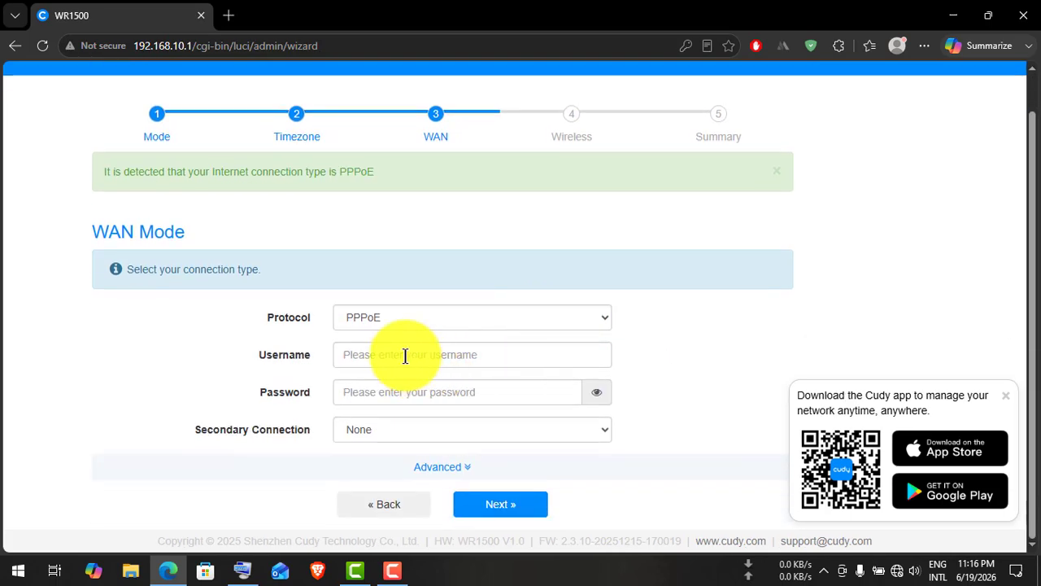
left_click(404, 356)
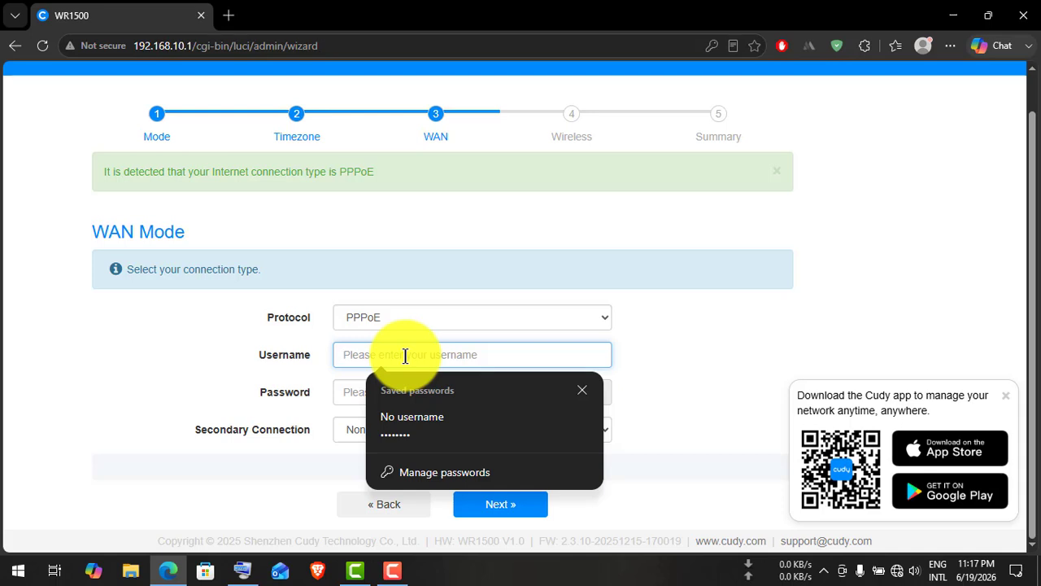
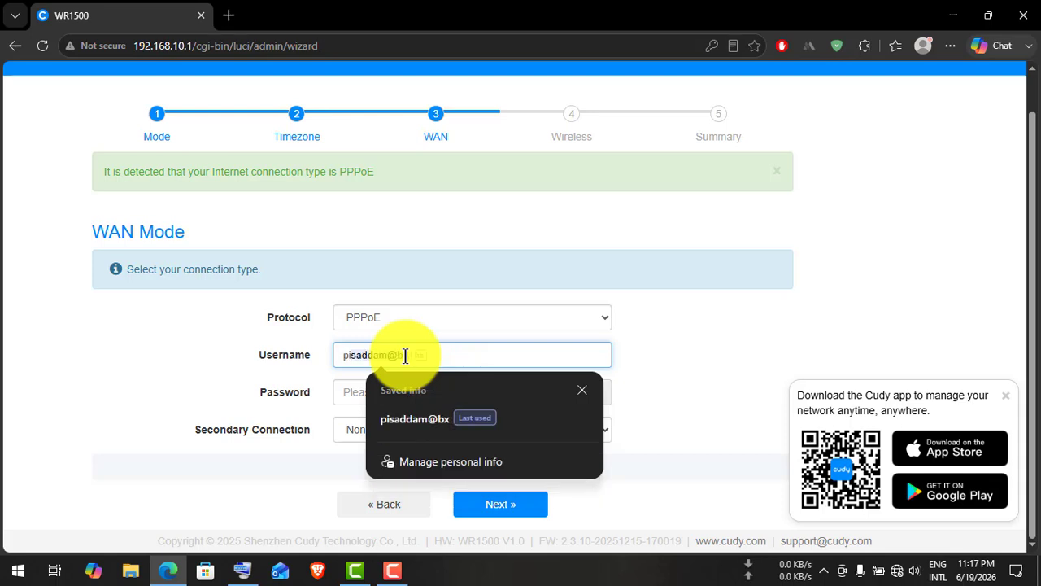
left_click(441, 422)
left_click(416, 395)
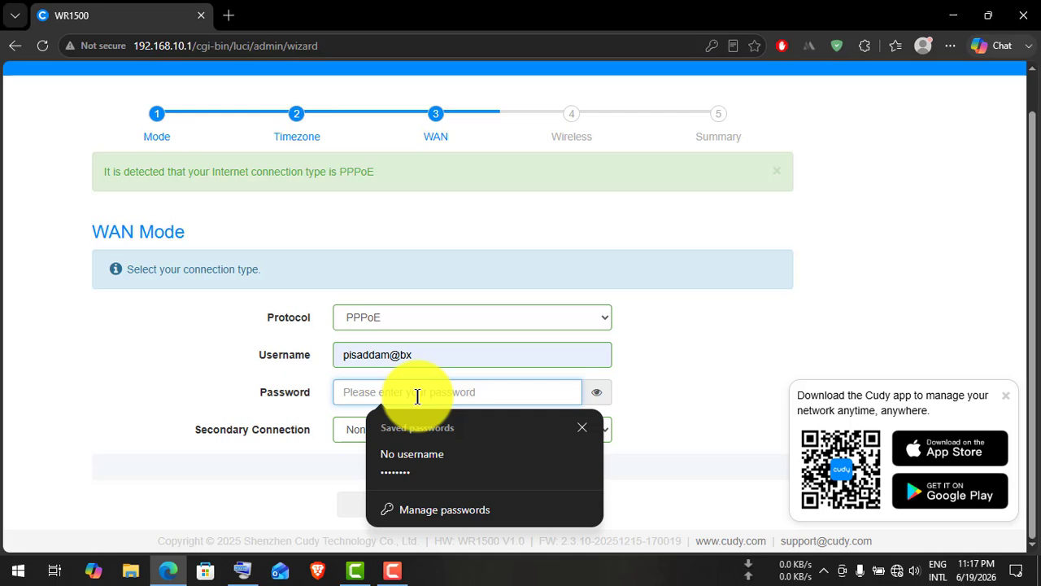
Dismiss the saved-passwords popup and enter the PPPoE account password.
left_click(234, 39)
left_click(184, 43)
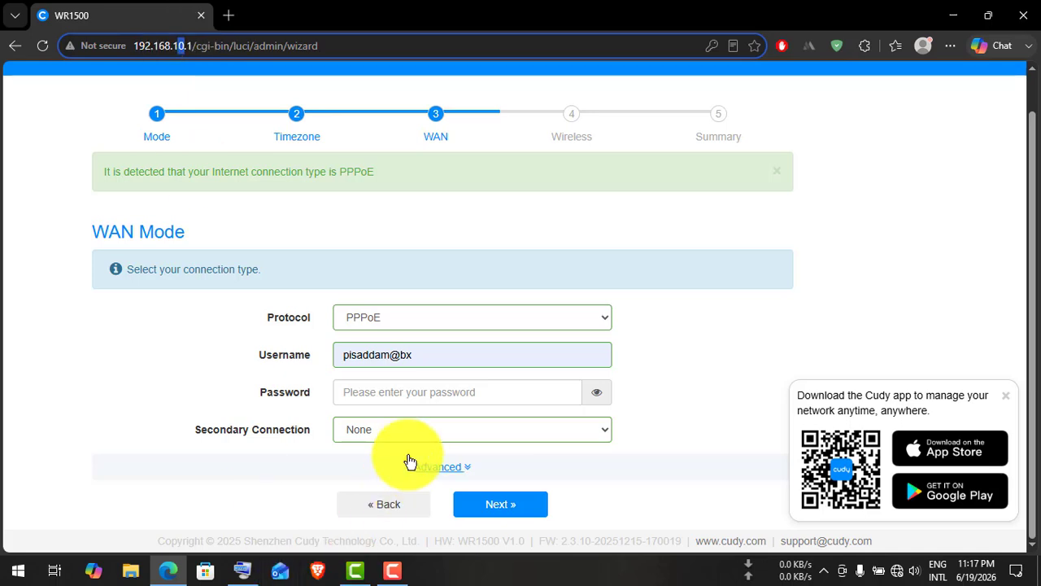
left_click(379, 385)
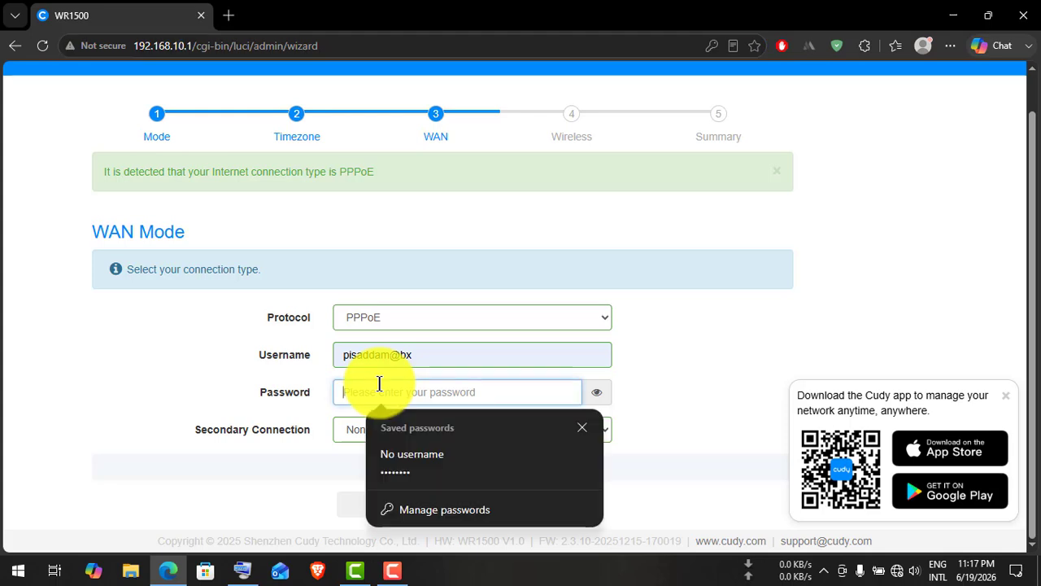
type("•")
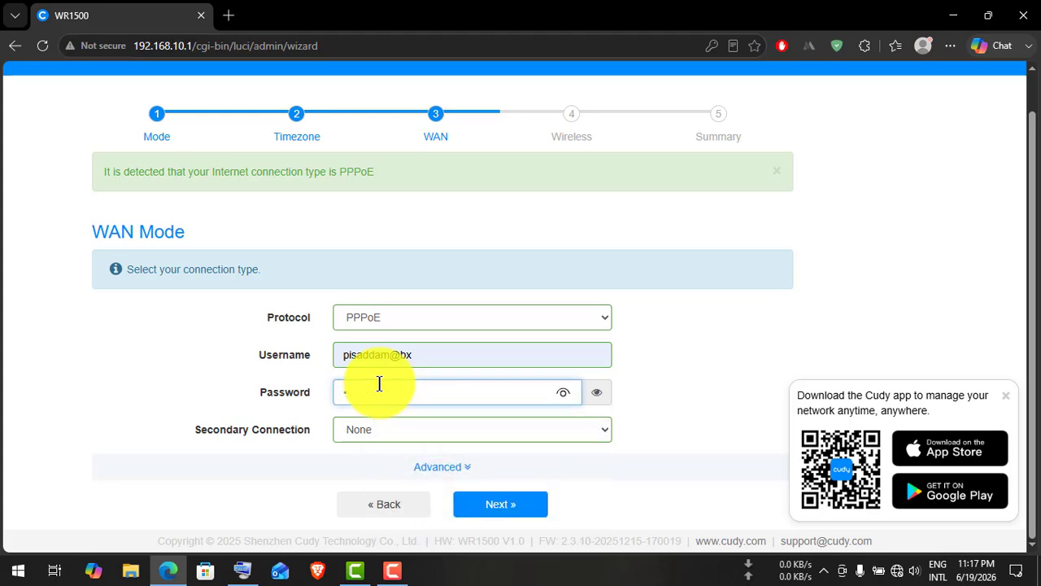
type("••••••")
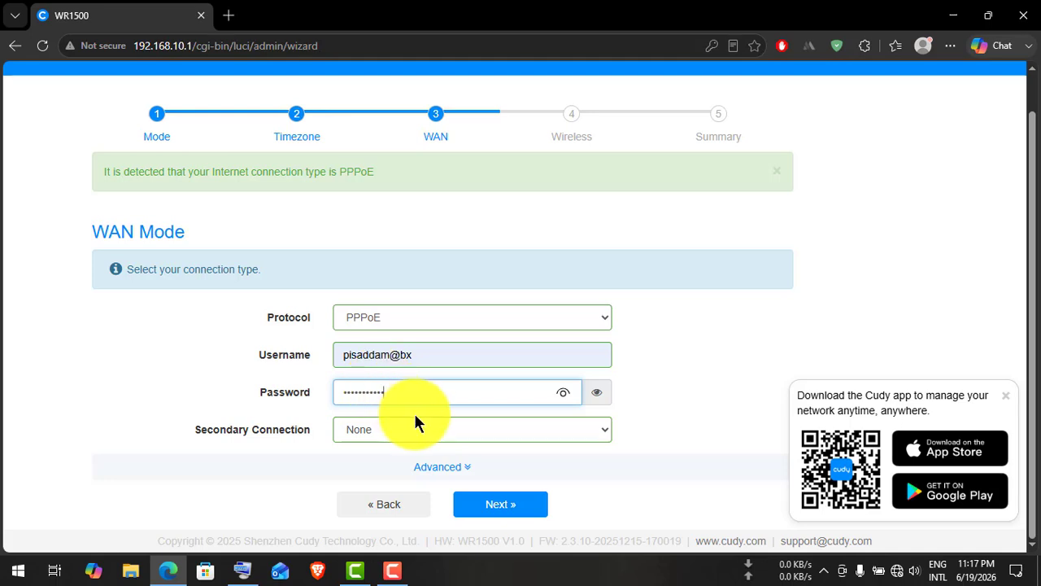
Check the Advanced options, leaving IPTV/VLAN off, and submit the WAN settings.
left_click(474, 468)
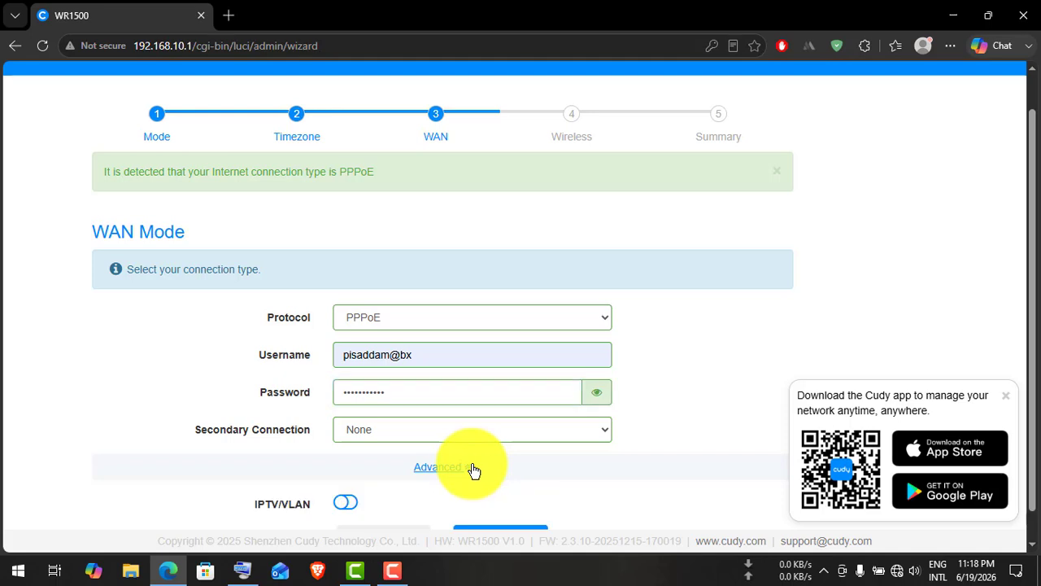
scroll(477, 472, "down", 1)
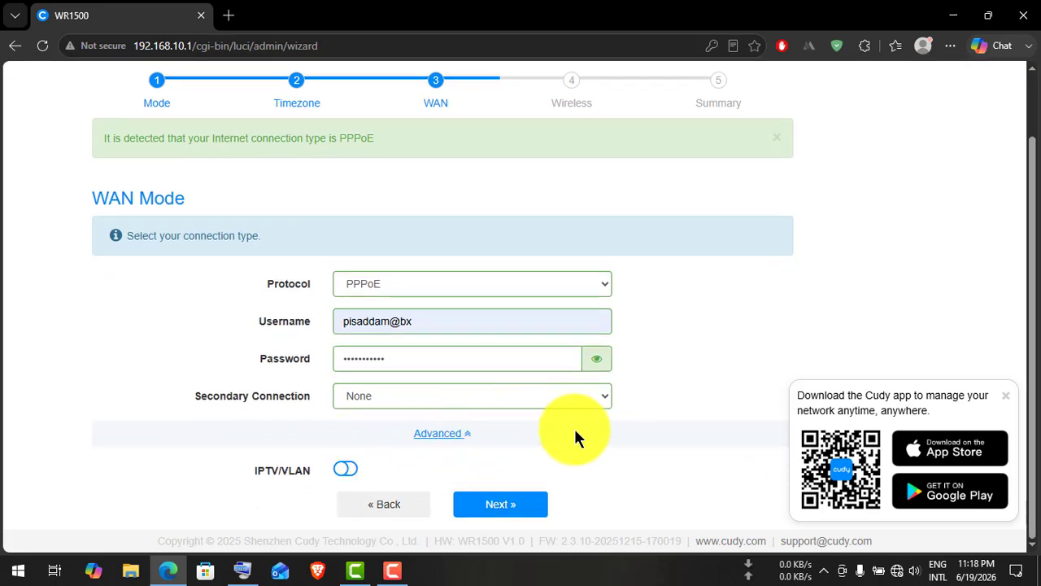
left_click(525, 506)
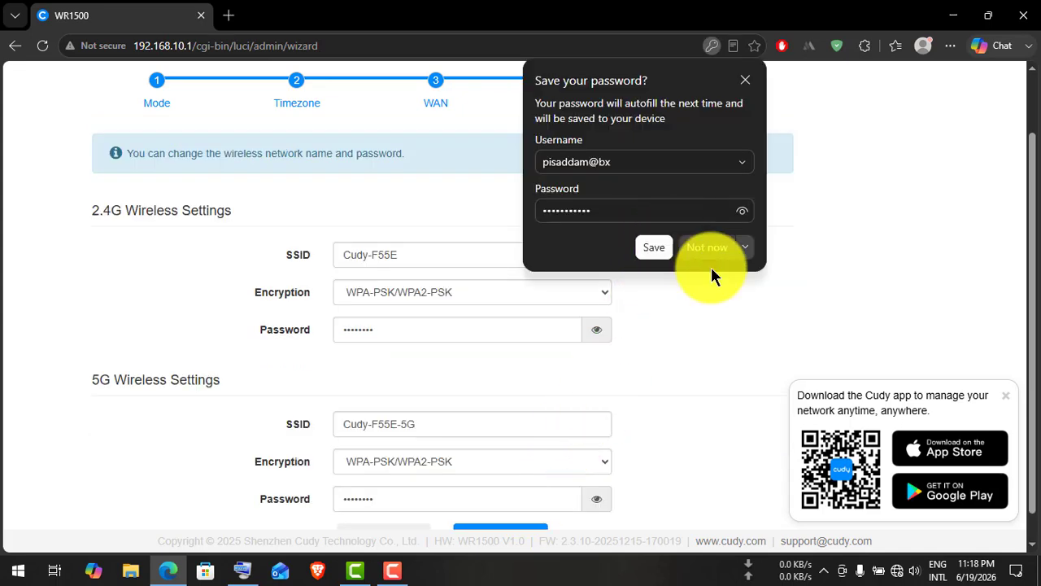
Decline saving the login, reveal both Cudy-F55E and Cudy-F55E-5G Wi-Fi passwords, and continue.
left_click(659, 251)
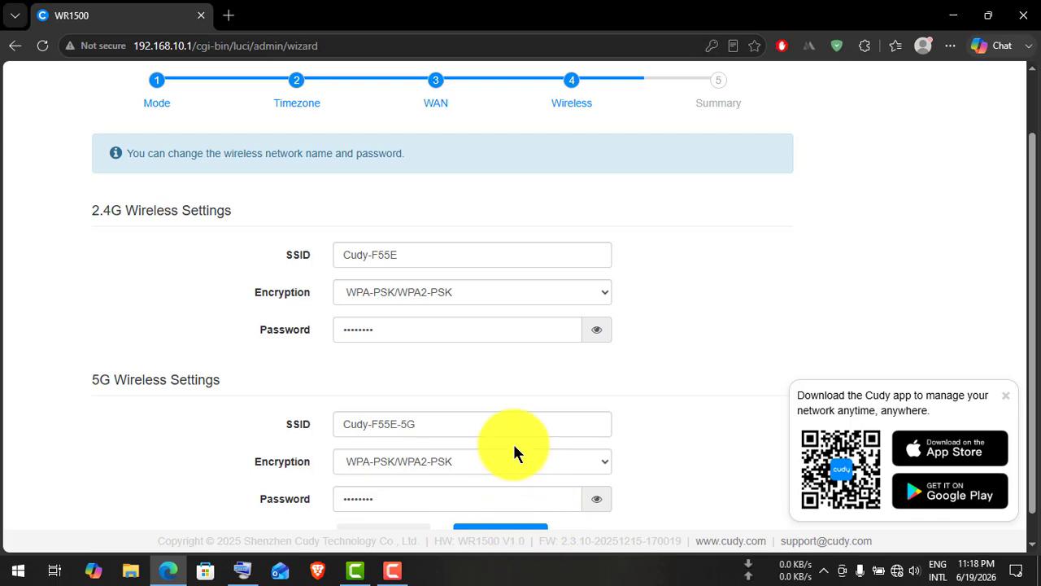
scroll(513, 443, "down", 1)
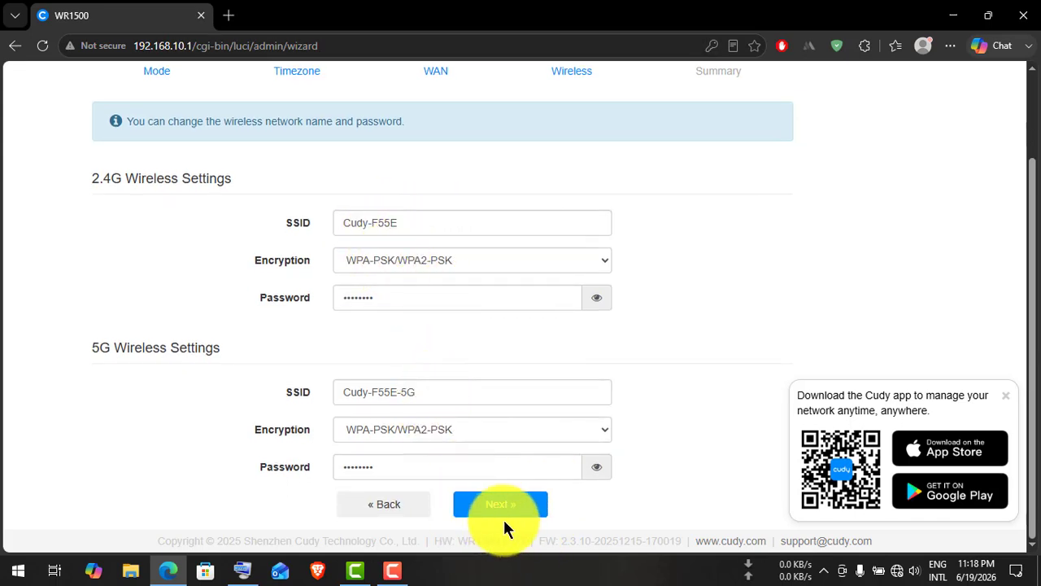
left_click(596, 466)
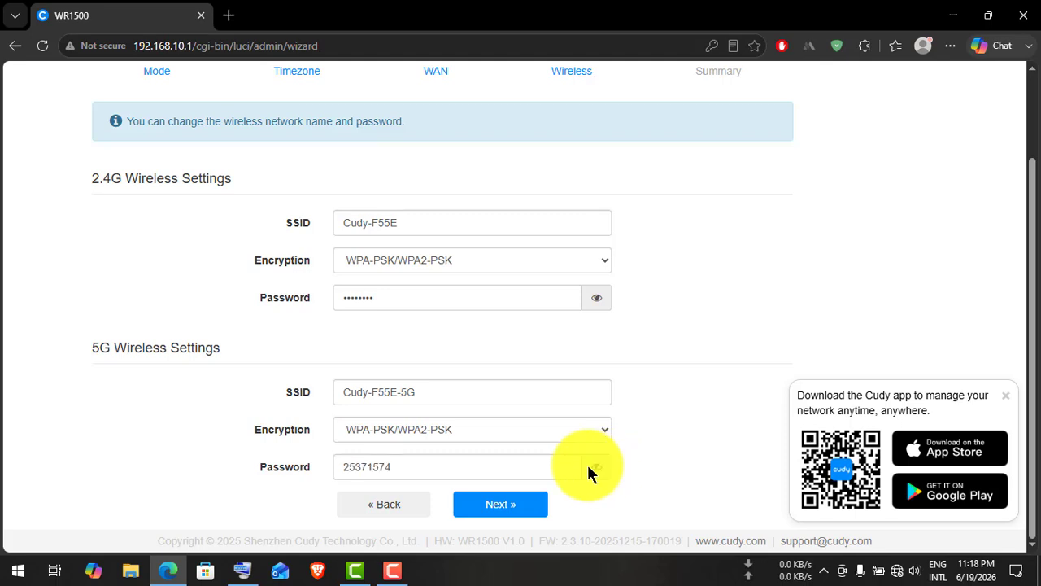
left_click(437, 392)
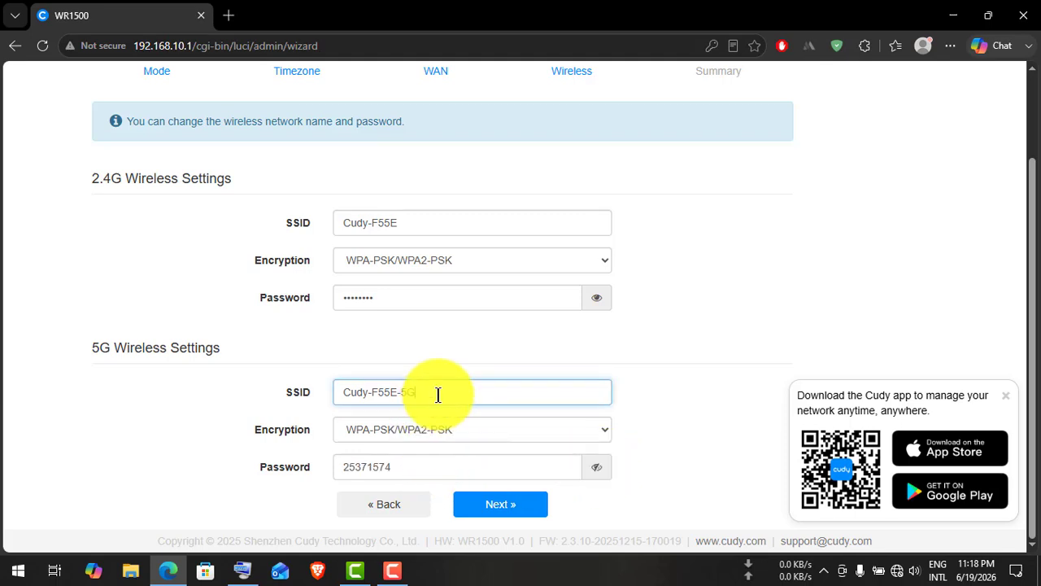
left_click(579, 225)
left_click(600, 297)
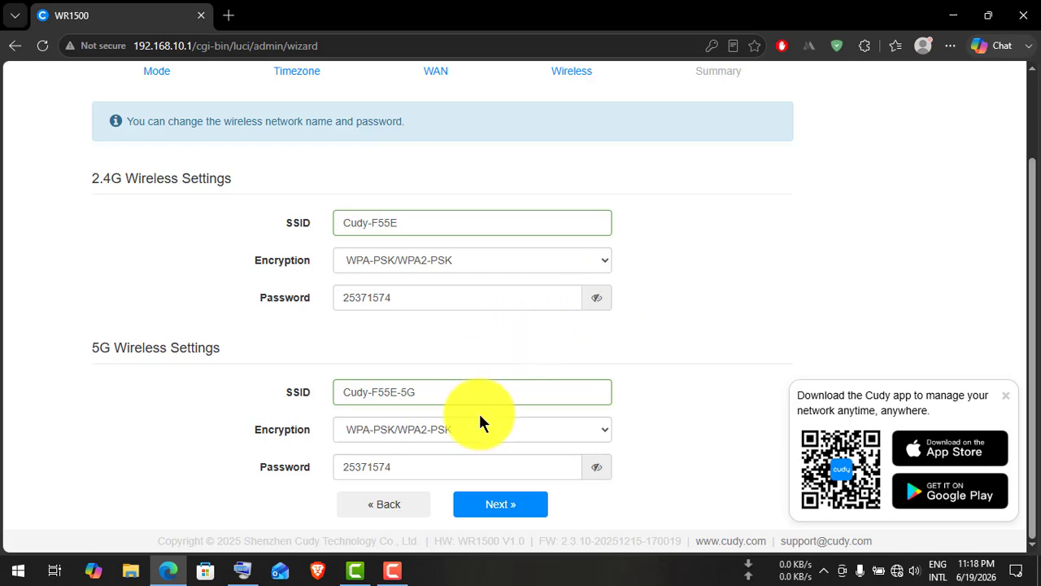
left_click(515, 507)
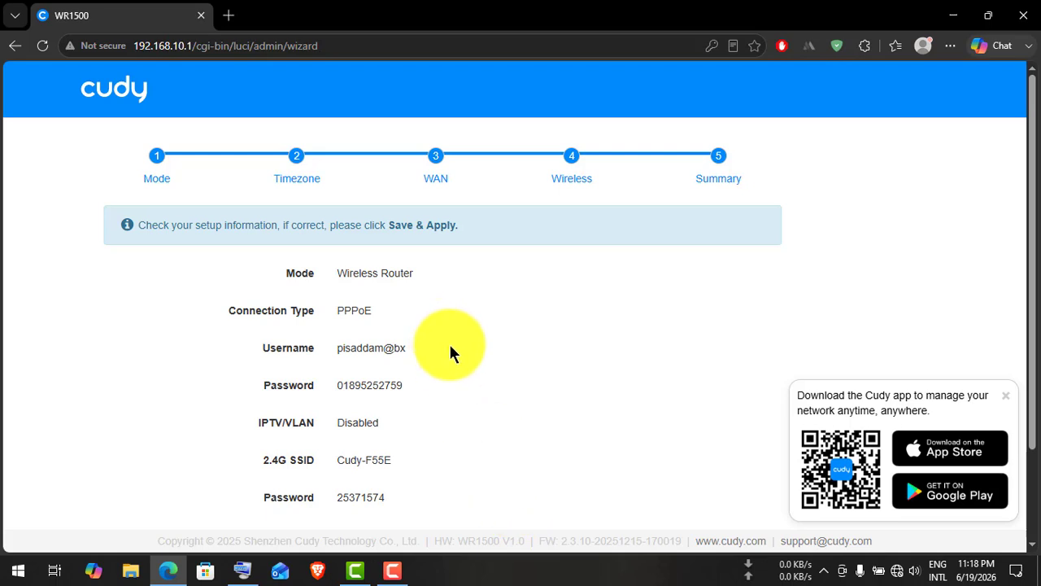
Scroll to the bottom of the Summary and Save & Apply the settings.
scroll(454, 366, "down", 1)
scroll(457, 394, "down", 1)
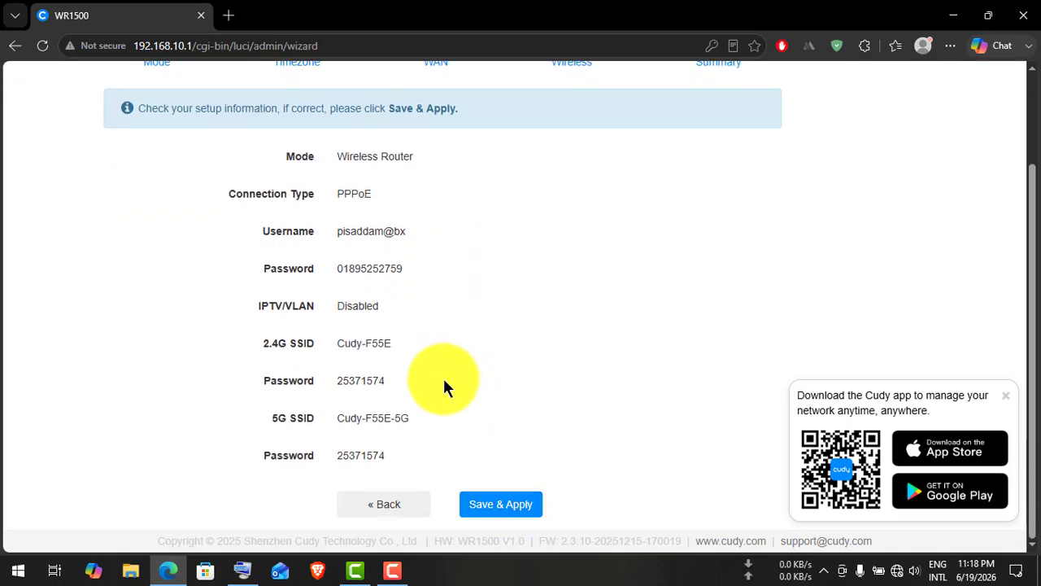
left_click(524, 508)
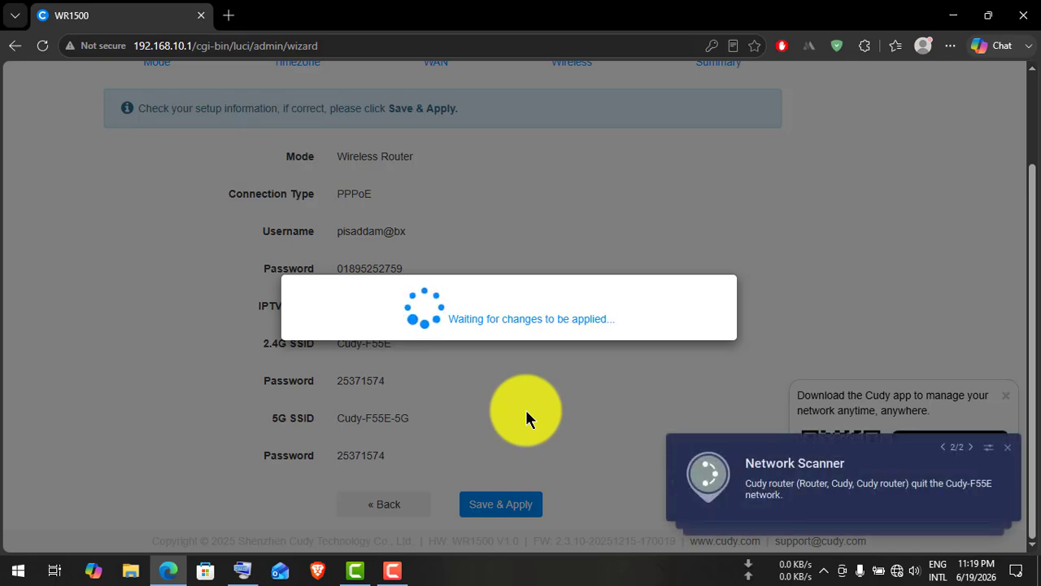
Dismiss the Network Scanner toast, reload the router page, and bring up the Wi-Fi network list.
left_click(1006, 449)
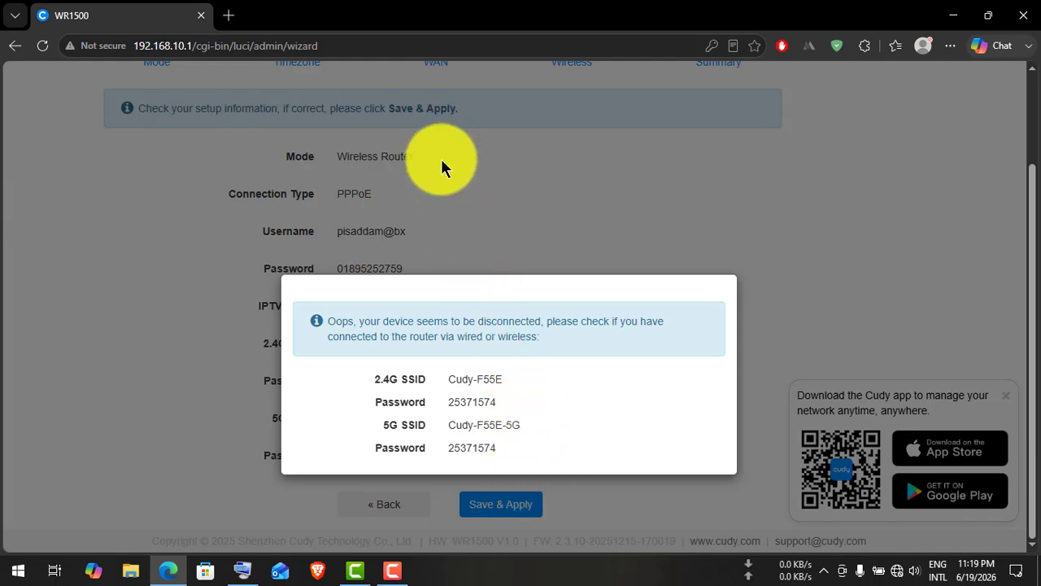
left_click(48, 46)
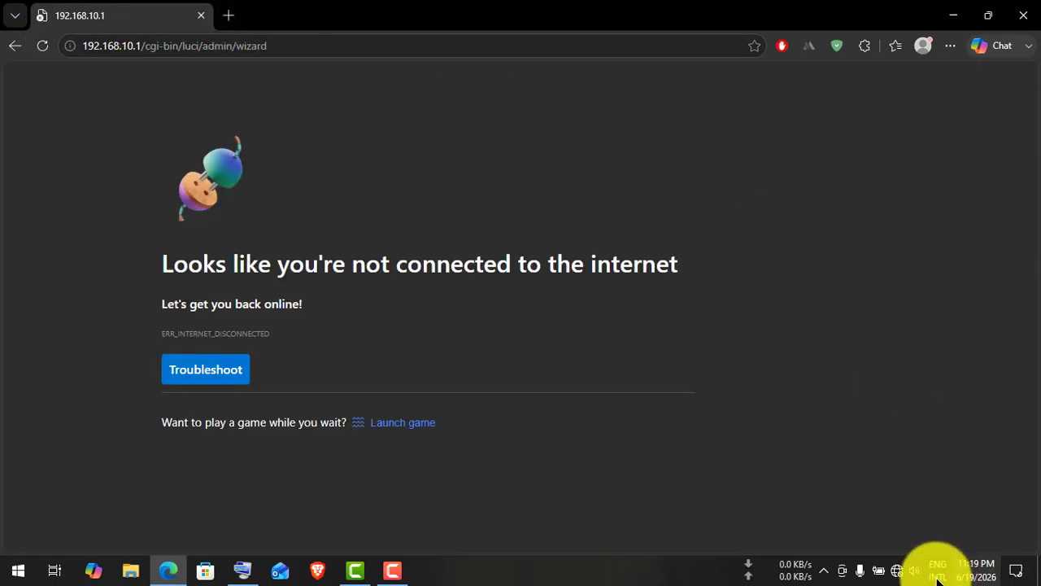
left_click(899, 572)
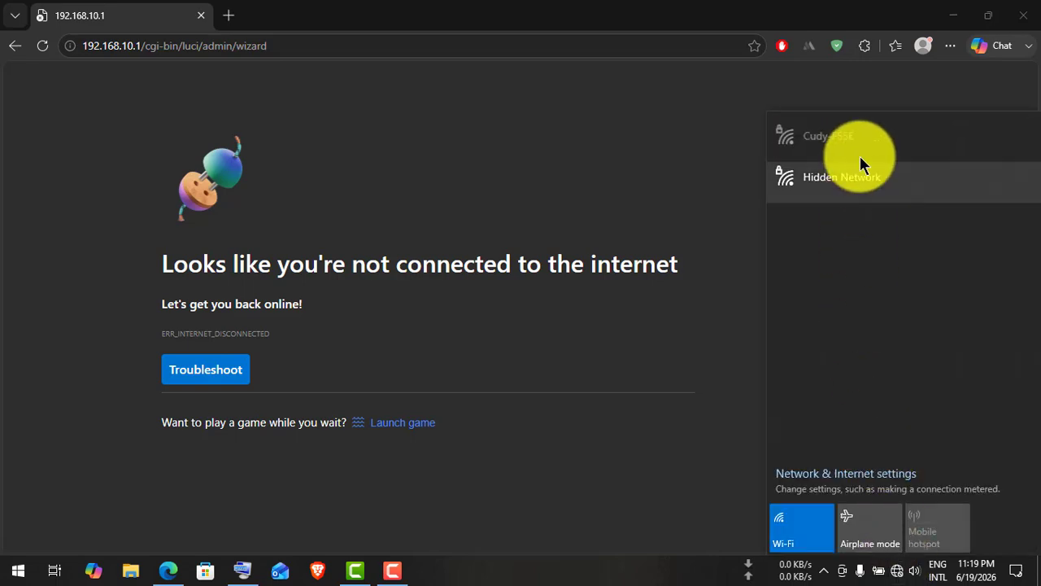
Reconnect to Cudy-F55E and verify Google search and YouTube load in Edge.
left_click(863, 151)
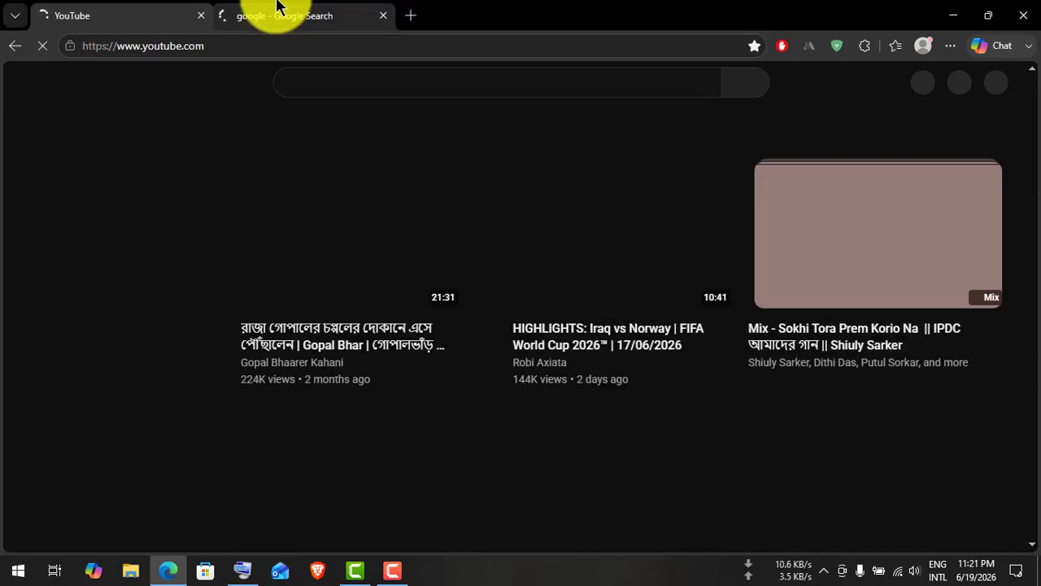
left_click(278, 4)
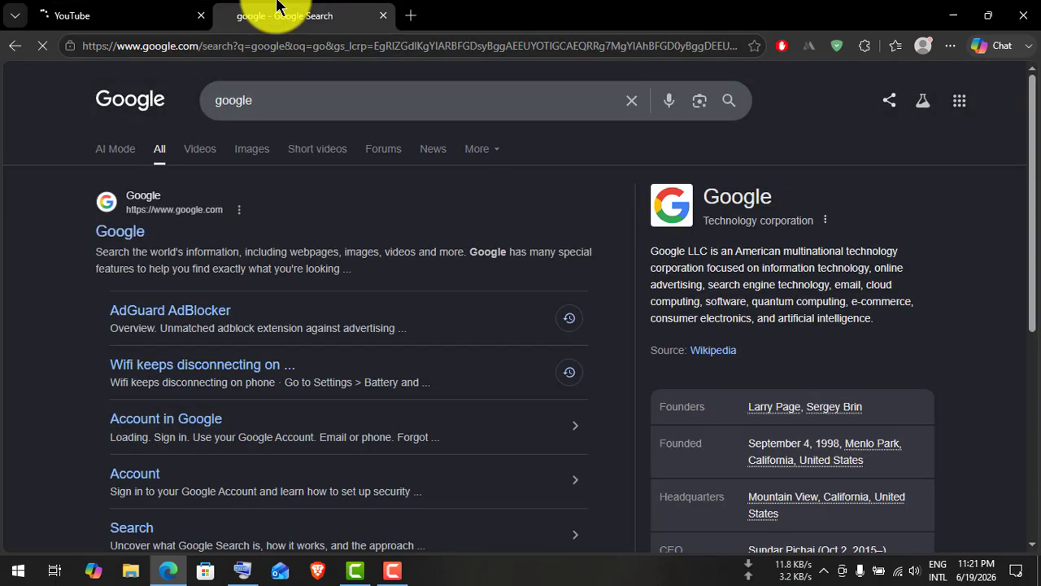
left_click(112, 7)
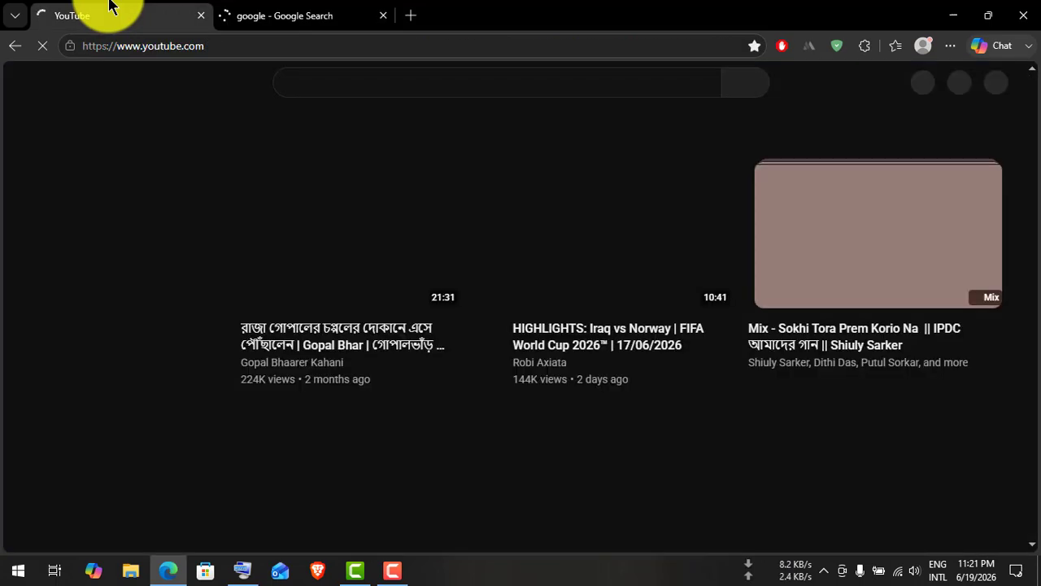